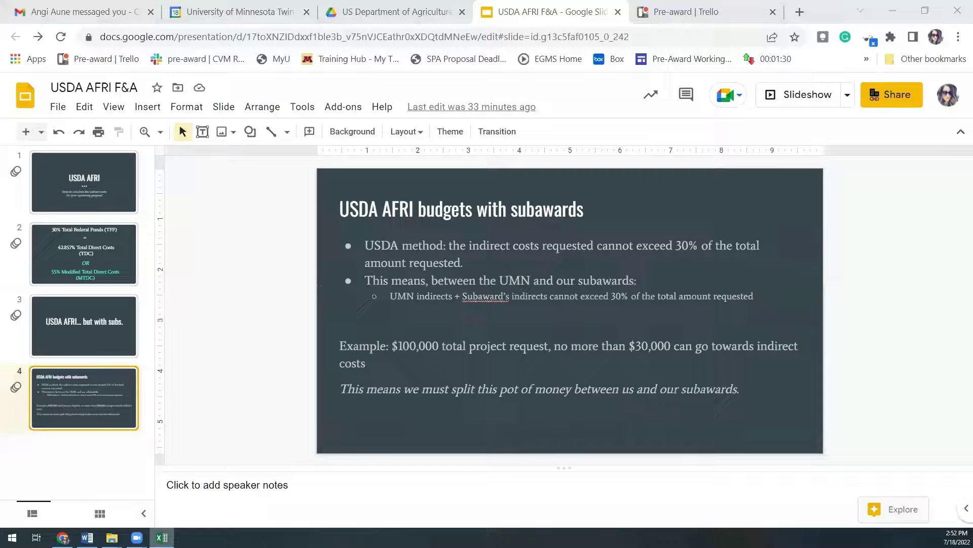
Step: Bring the budget workbook forward and review the UC-Davis and Nebraska subaward lines in Other Direct Costs
left_click(161, 538)
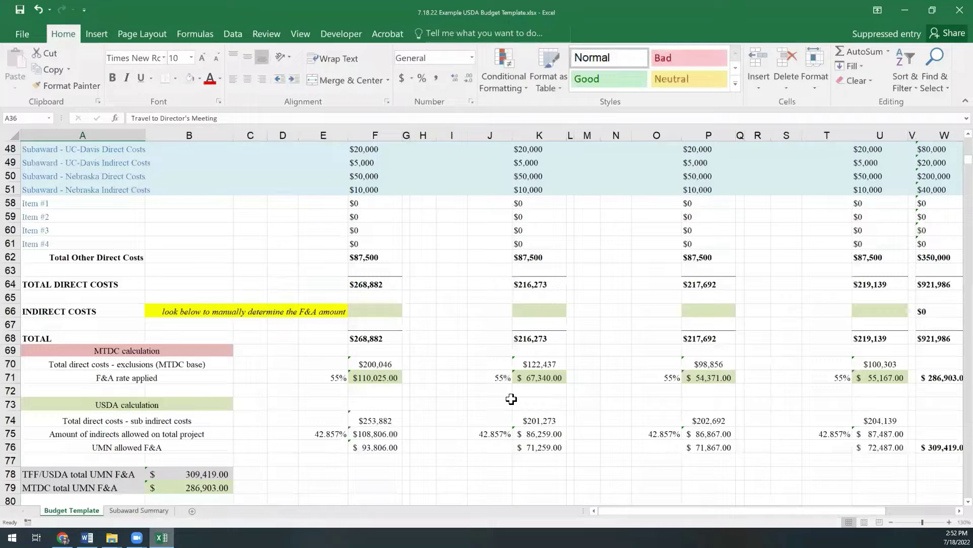
scroll(512, 399, "up", 4)
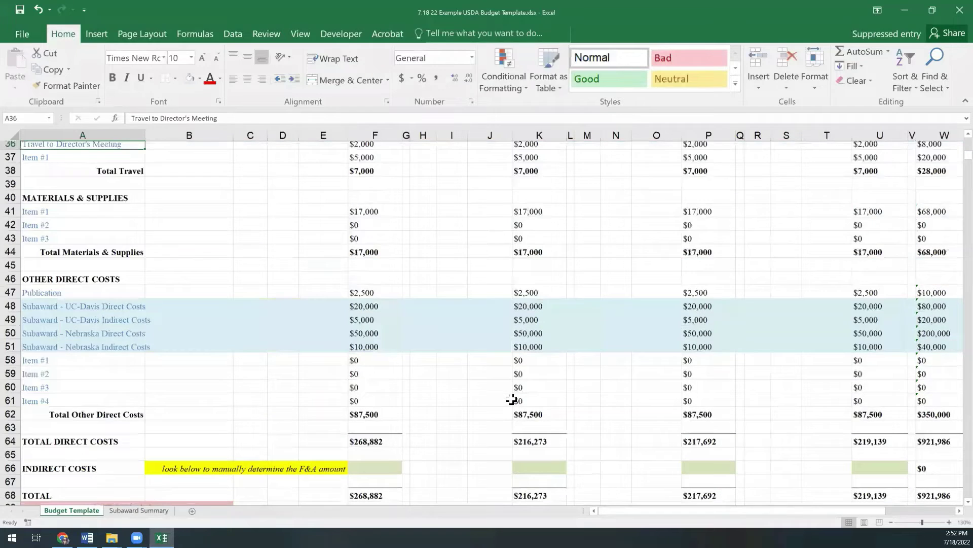
scroll(511, 399, "up", 7)
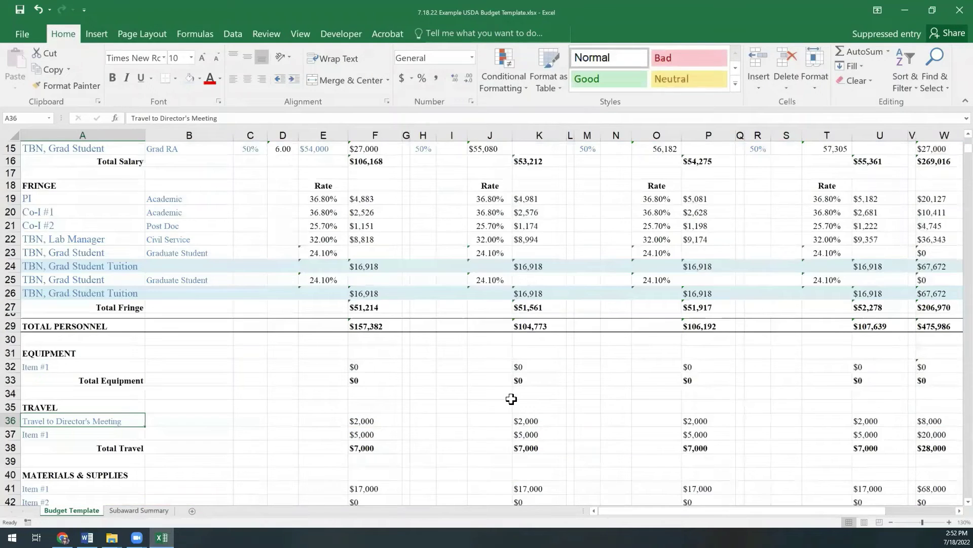
scroll(511, 399, "up", 3)
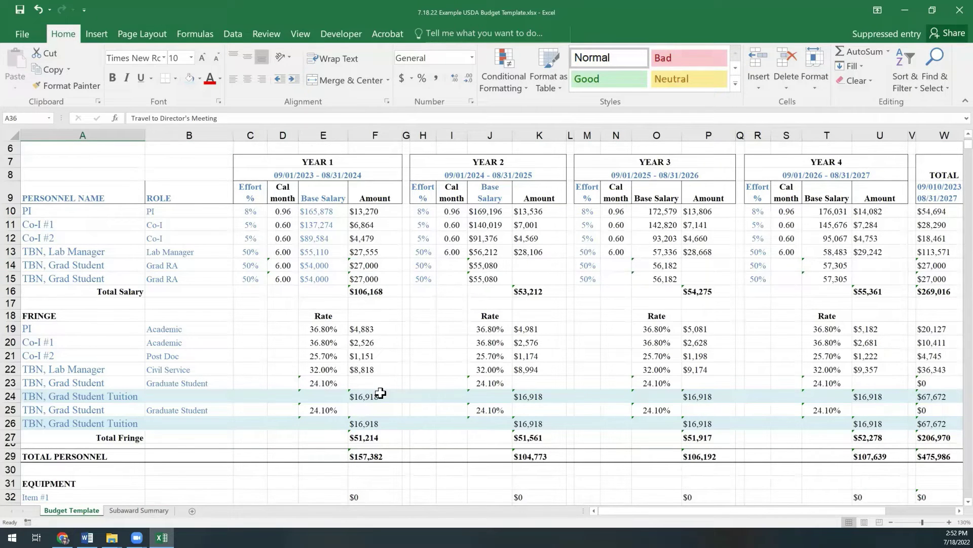
scroll(445, 427, "down", 6)
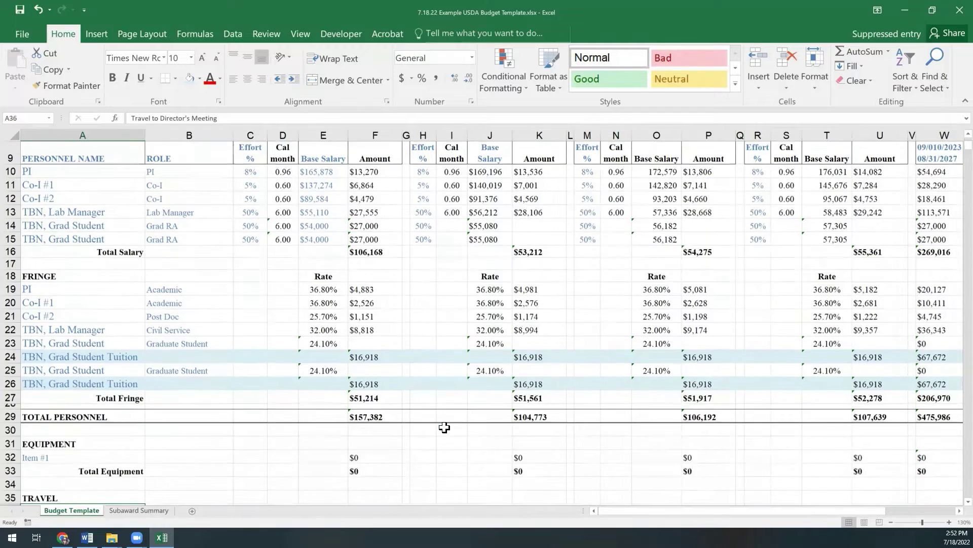
scroll(355, 431, "down", 1)
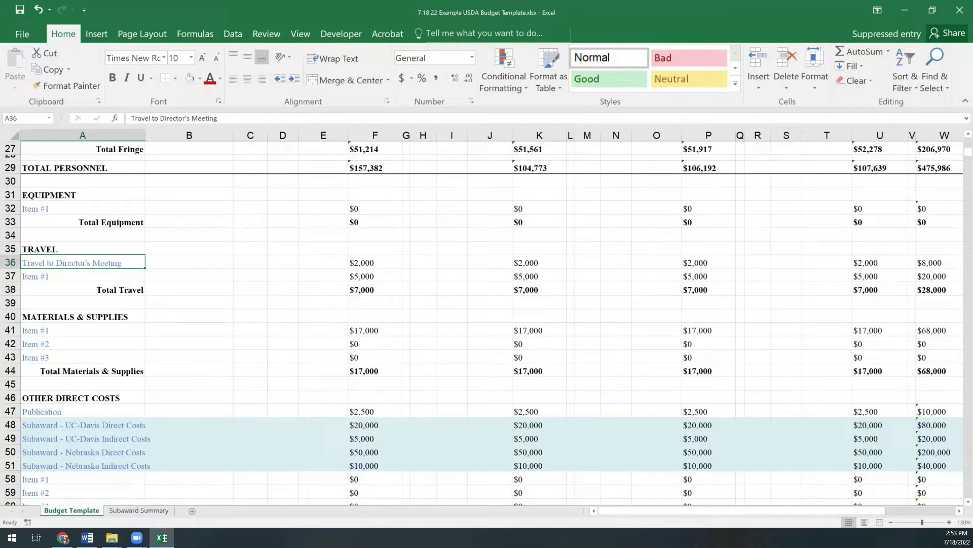
key("alt+Tab")
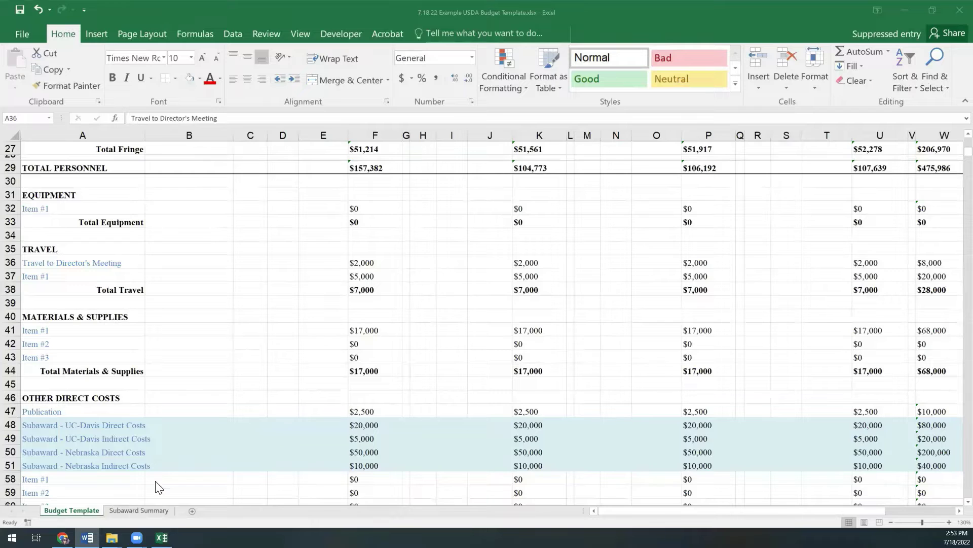
left_click(152, 510)
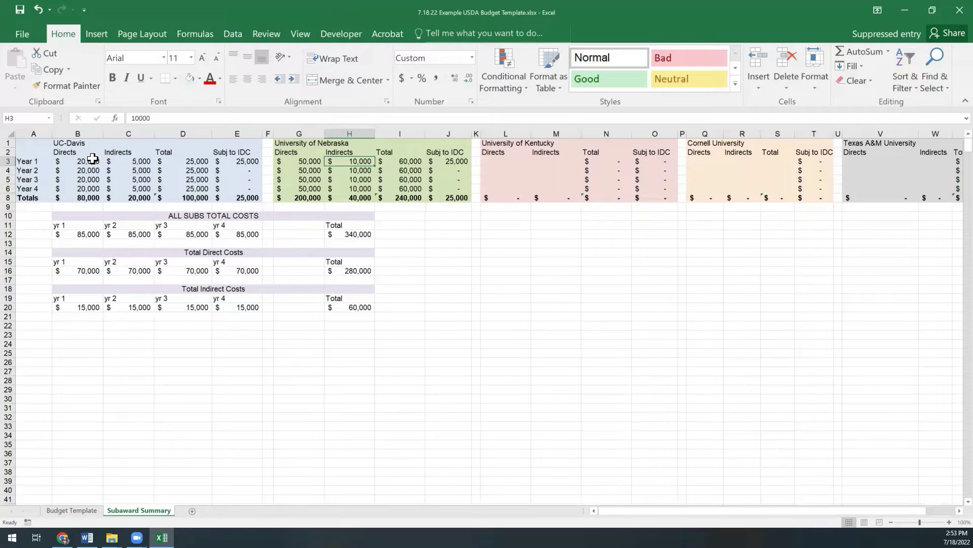
left_click(82, 512)
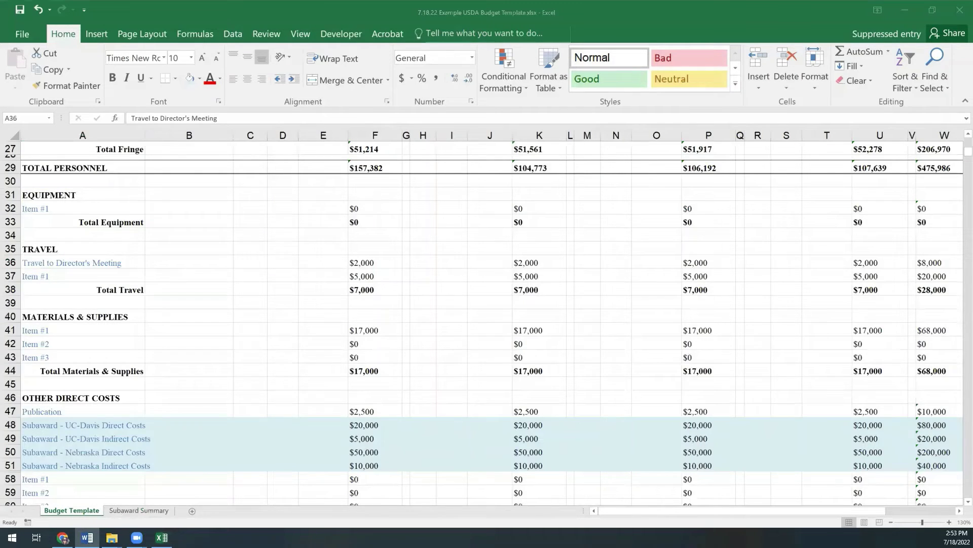
Step: Inspect the formula behind the year 1 MTDC base total
scroll(482, 324, "down", 4)
left_click(452, 406)
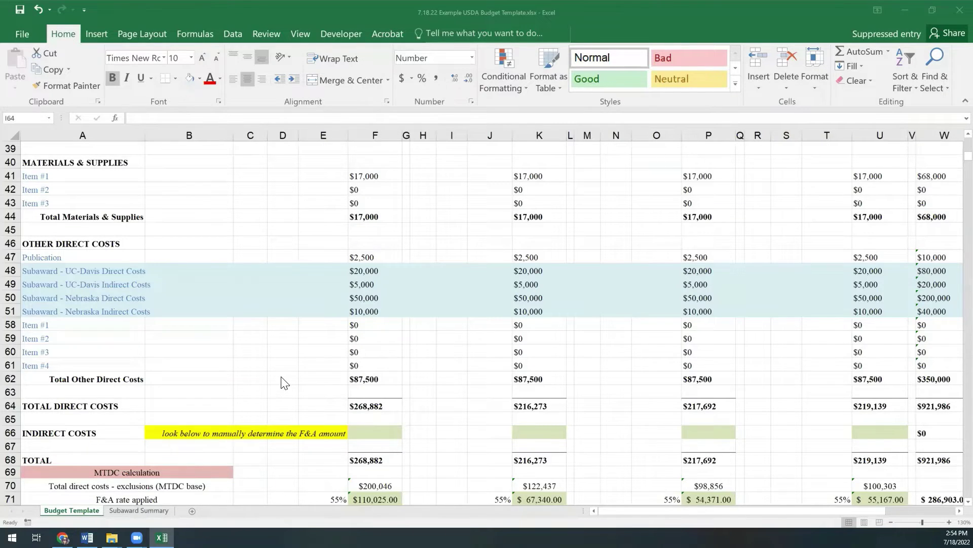
scroll(280, 376, "down", 2)
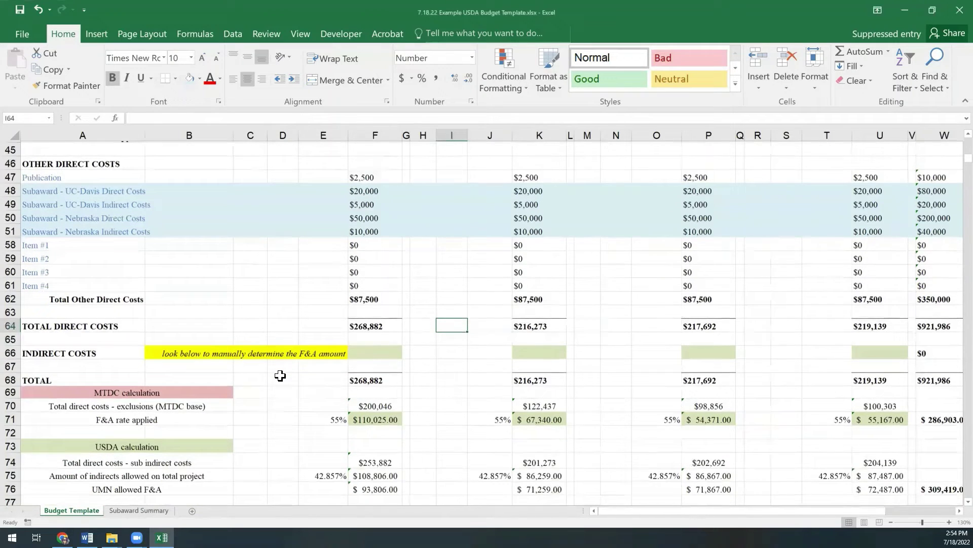
scroll(281, 375, "down", 1)
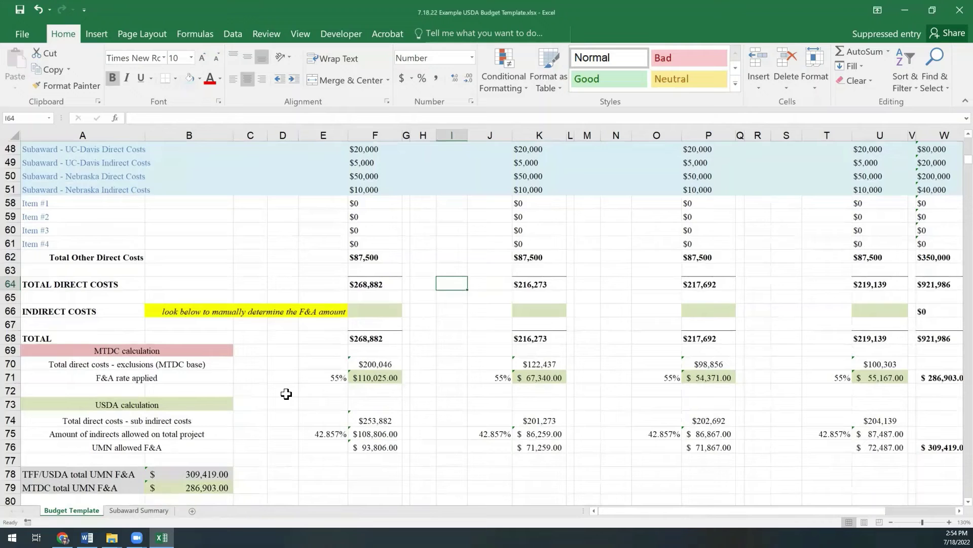
left_click(374, 362)
left_click(267, 122)
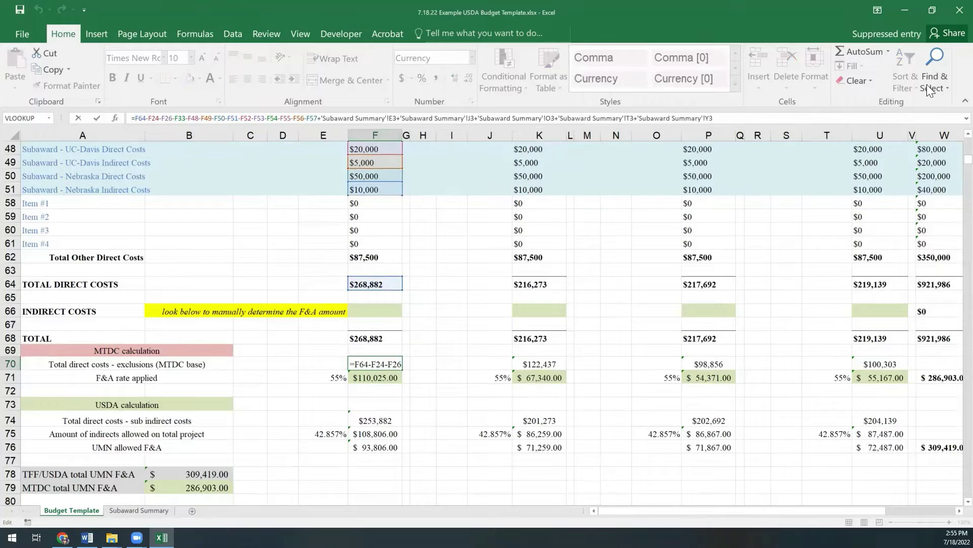
scroll(950, 142, "up", 3)
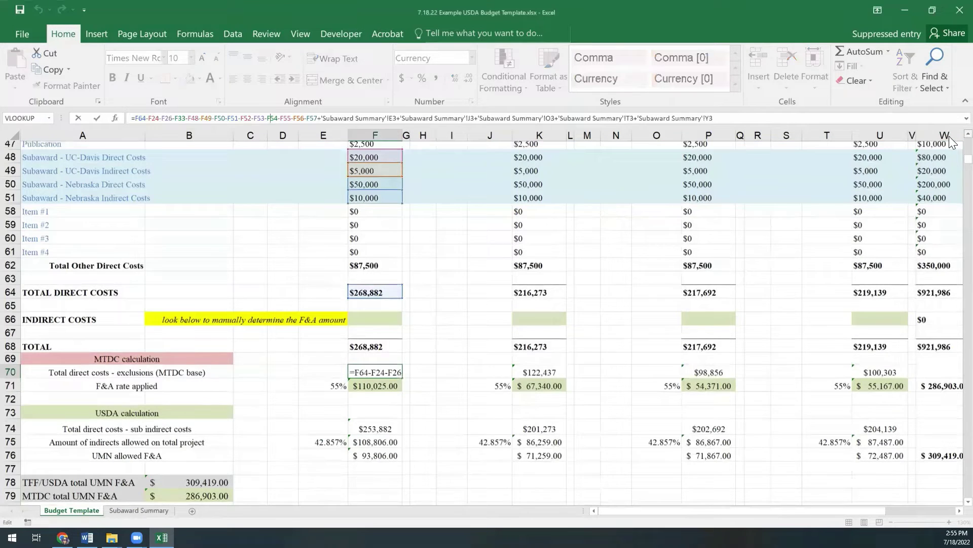
scroll(949, 142, "up", 3)
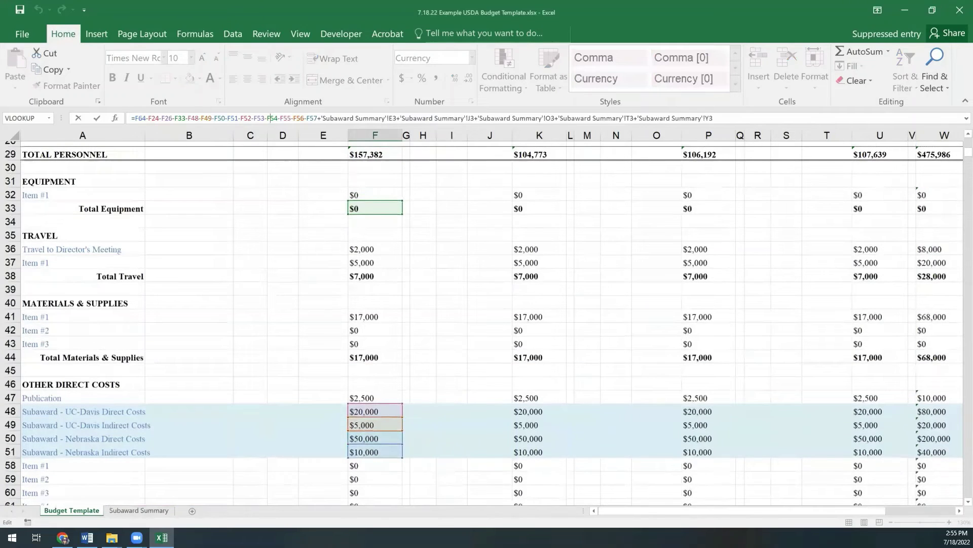
scroll(951, 143, "up", 1)
scroll(951, 143, "up", 2)
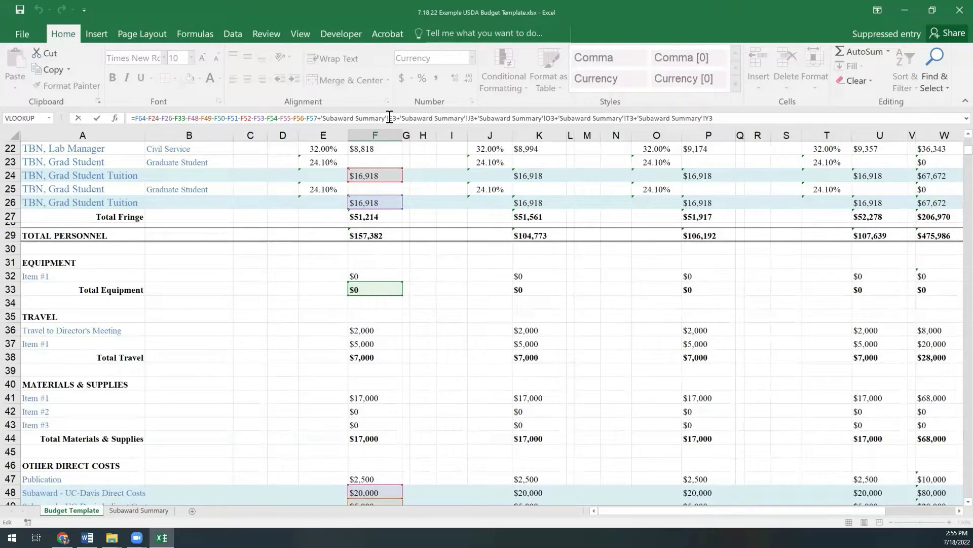
key("Return")
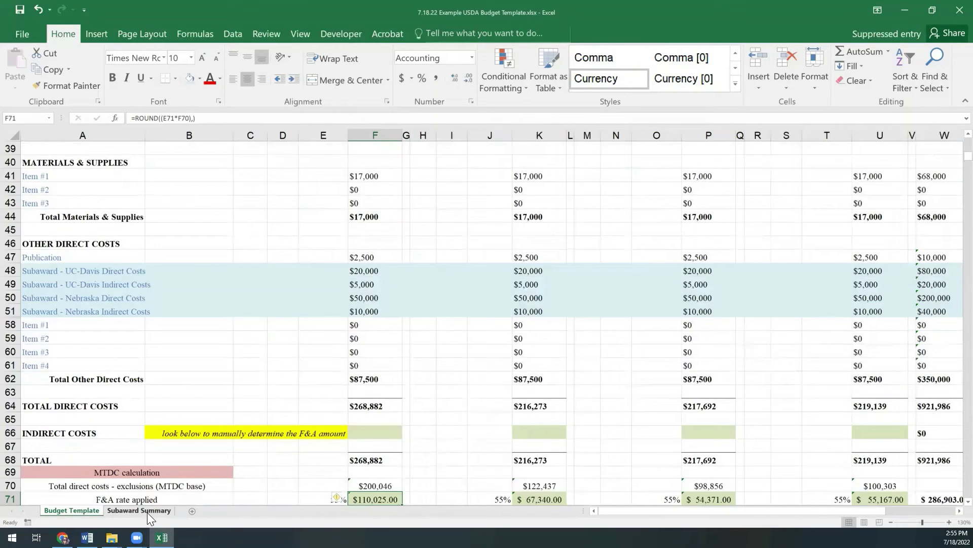
Step: Check the ROUND formula giving the year 1 55% F&A amount of $110,025.00 in F71, then go to Word
left_click(330, 403)
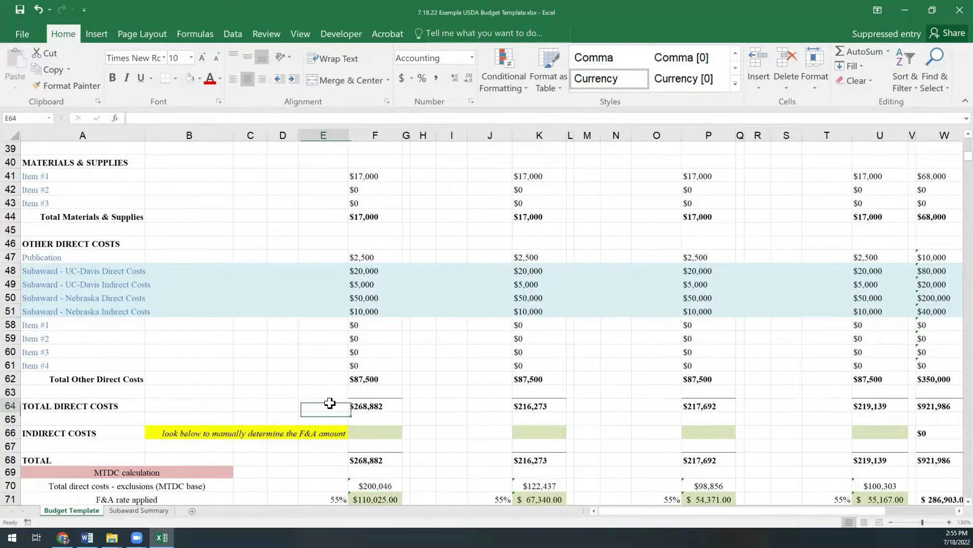
scroll(330, 403, "down", 1)
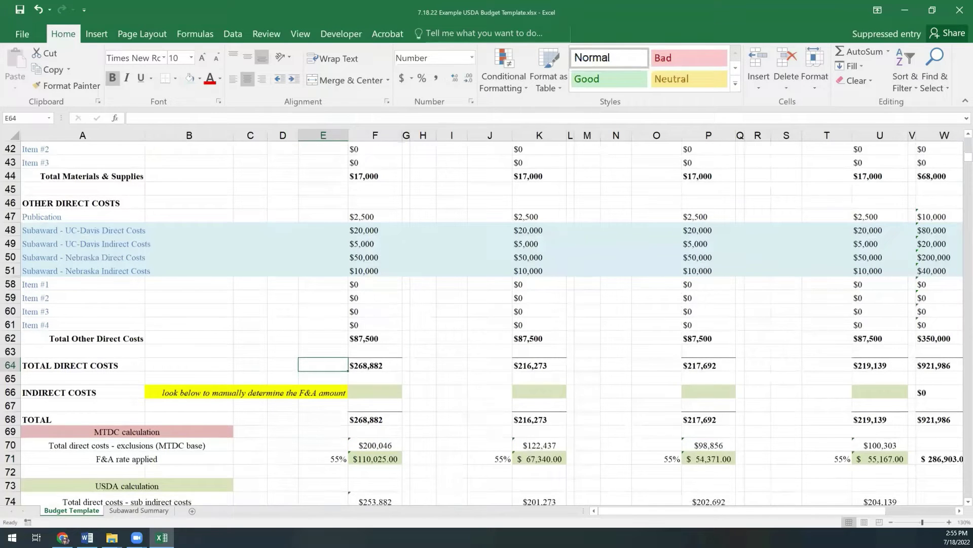
left_click(374, 445)
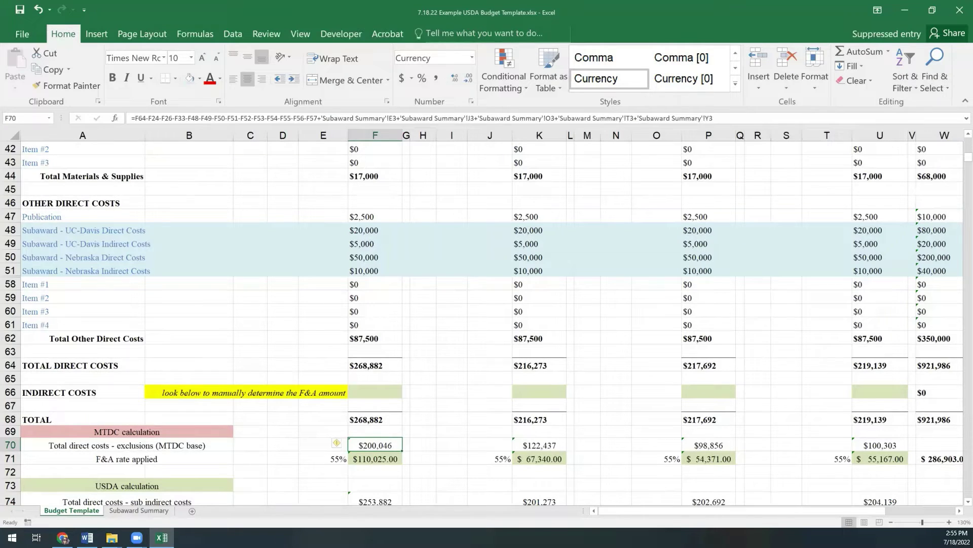
left_click(375, 458)
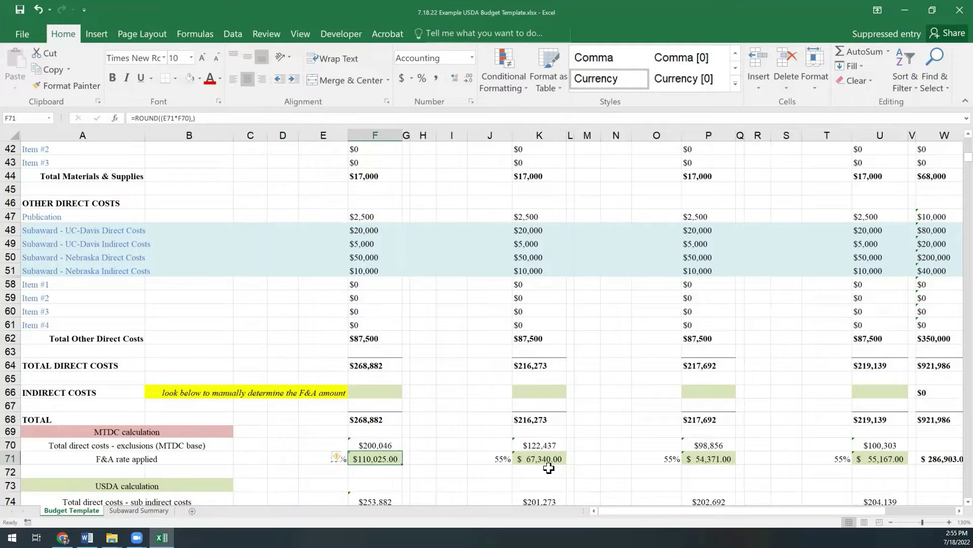
scroll(427, 420, "down", 2)
scroll(427, 420, "down", 1)
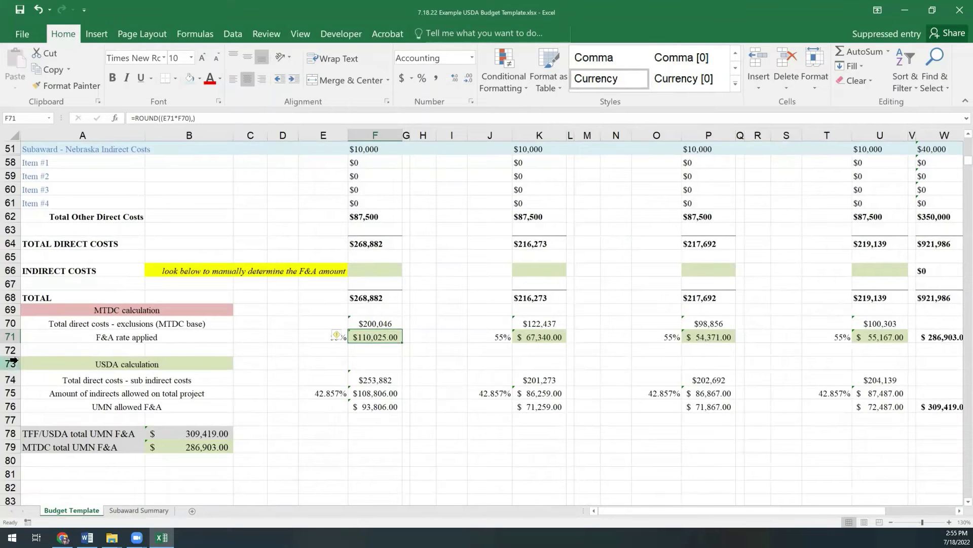
left_click(87, 537)
left_click(383, 379)
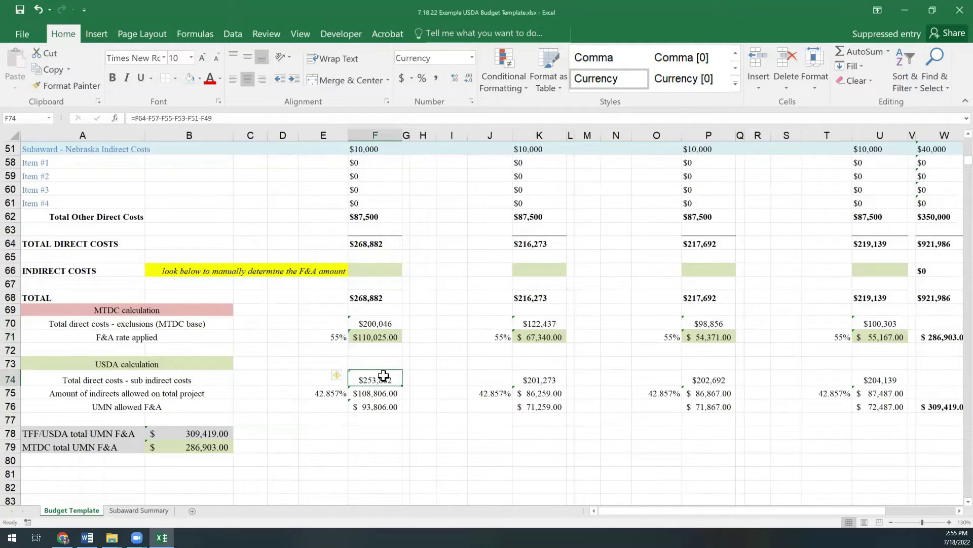
left_click(385, 117)
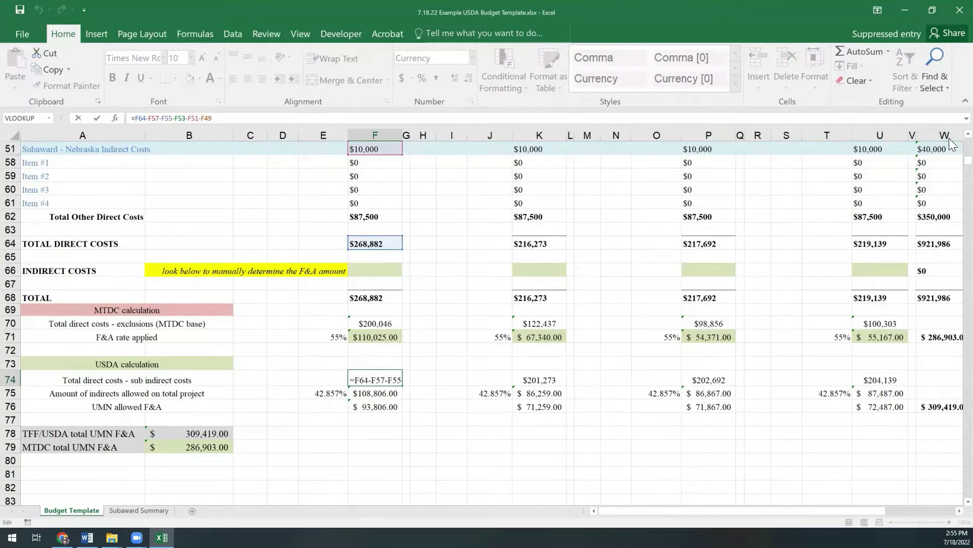
scroll(950, 138, "up", 1)
scroll(952, 142, "up", 2)
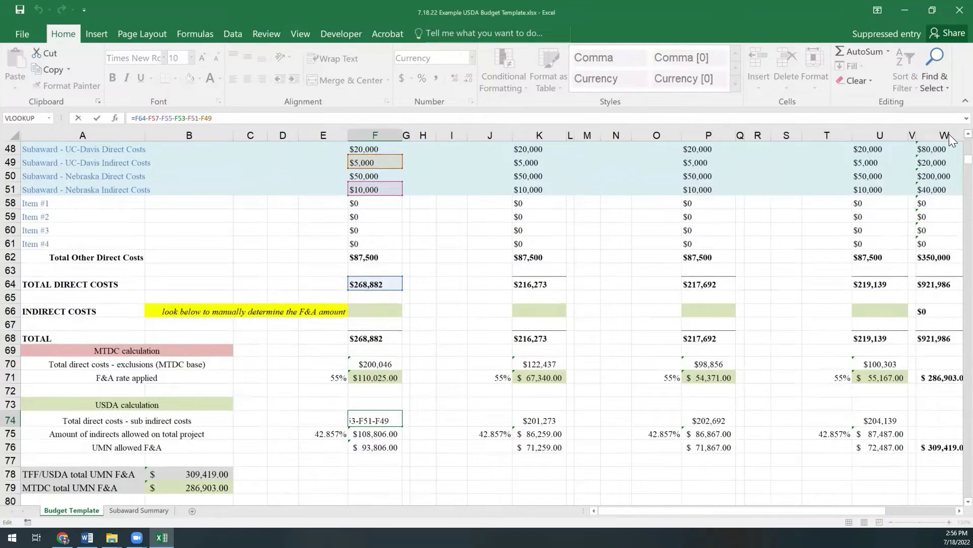
key("Return")
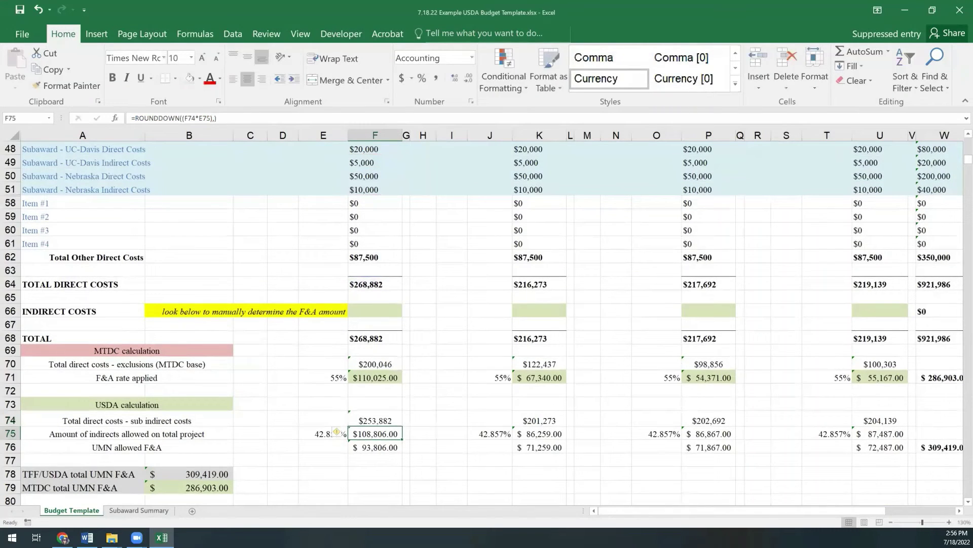
key("alt+Tab")
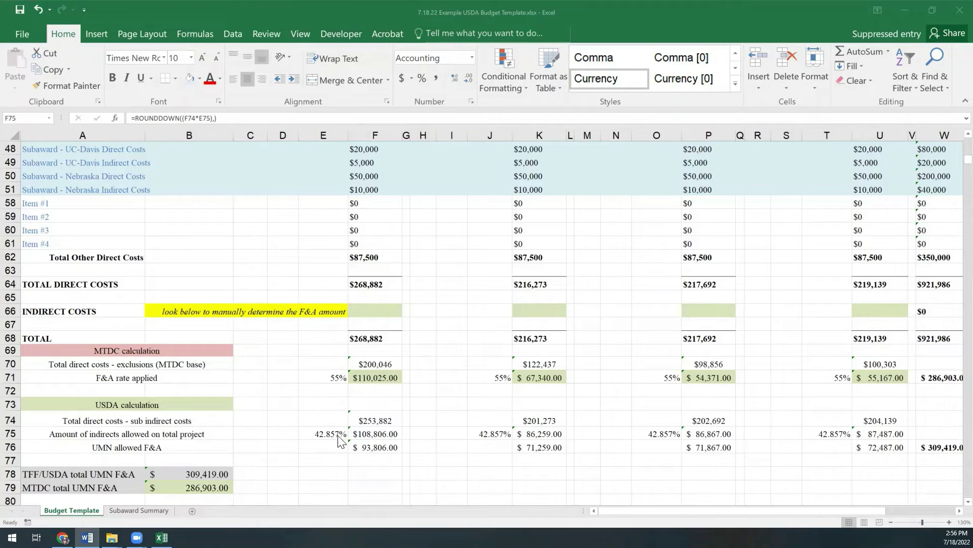
left_click(378, 436)
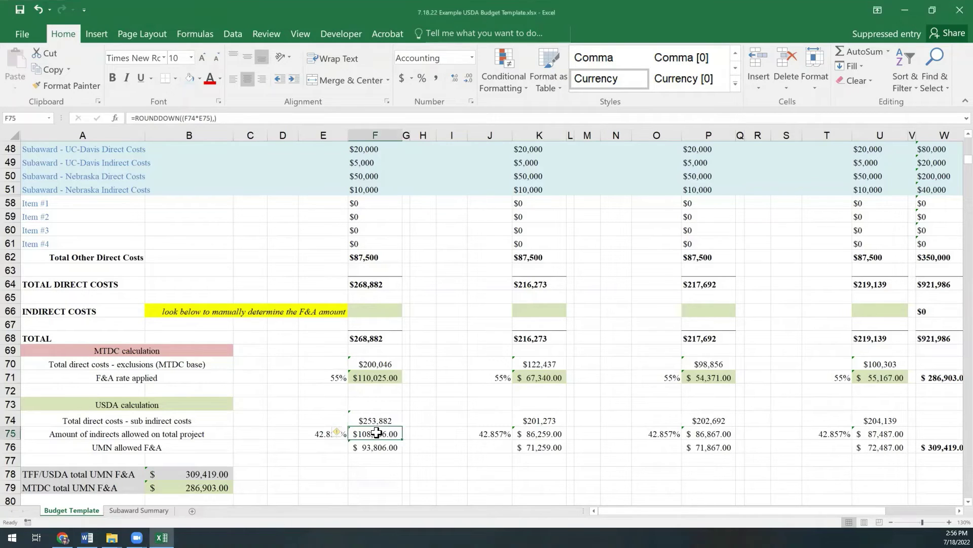
left_click(271, 115)
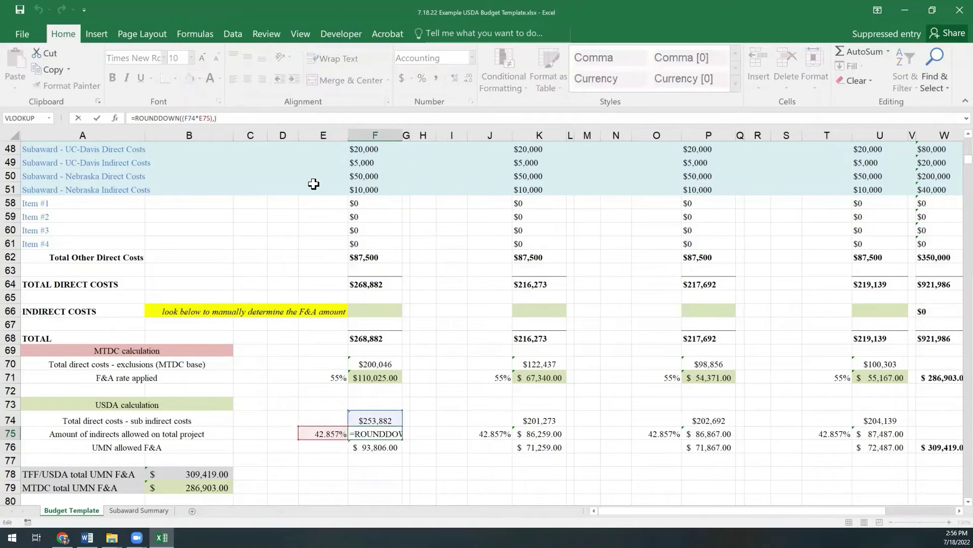
key("Return")
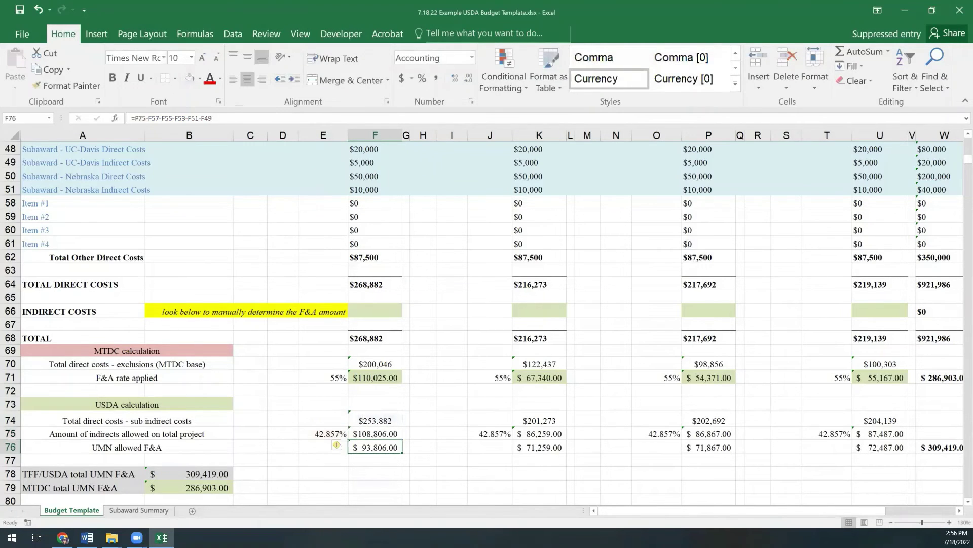
key("alt+Tab")
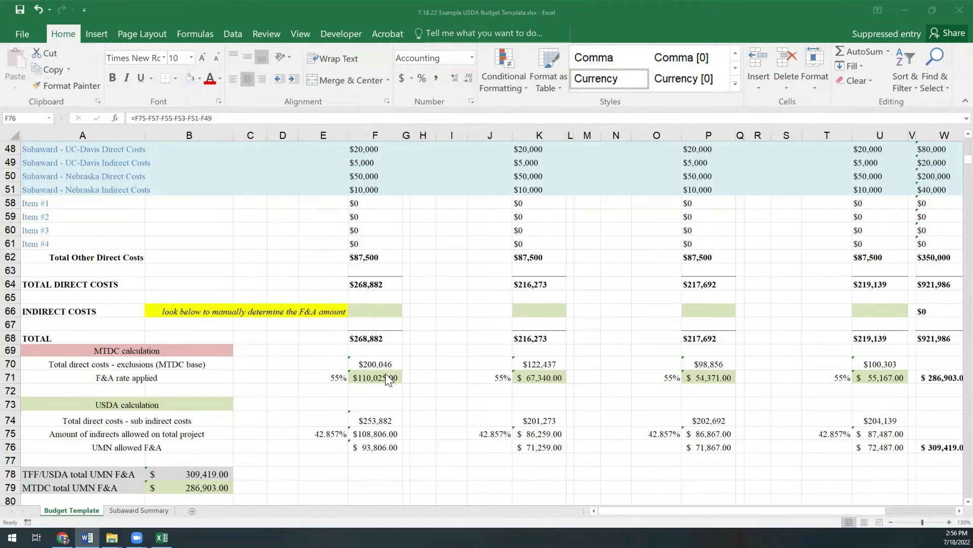
left_click(381, 453)
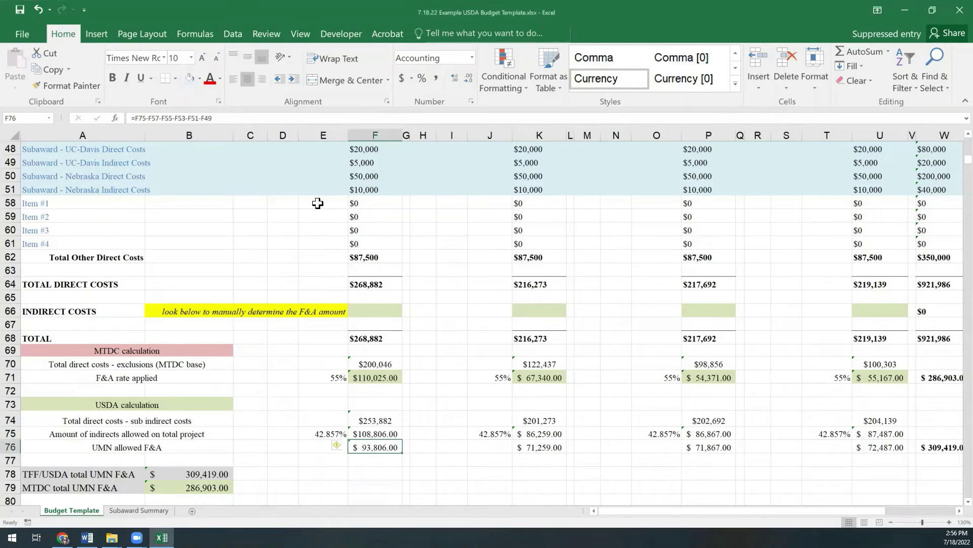
key("F2")
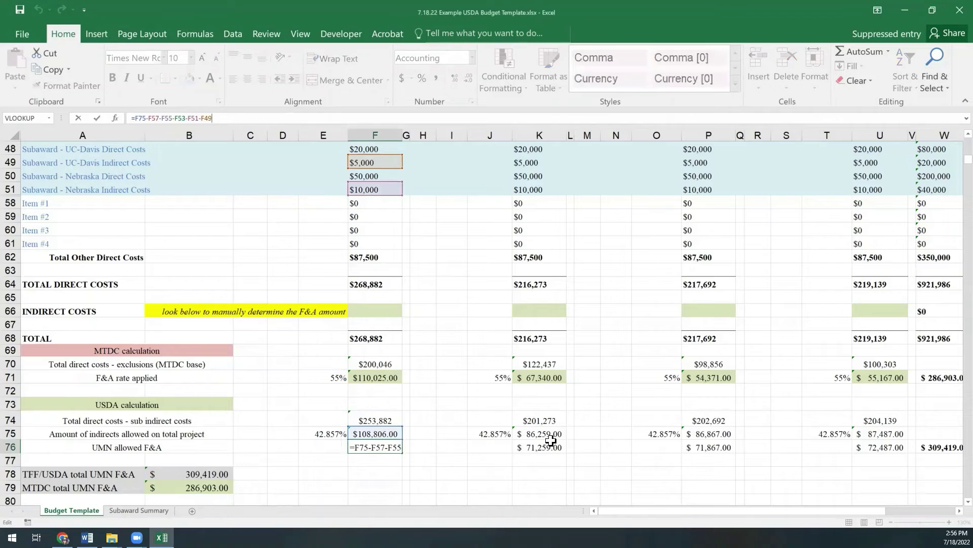
key("Return")
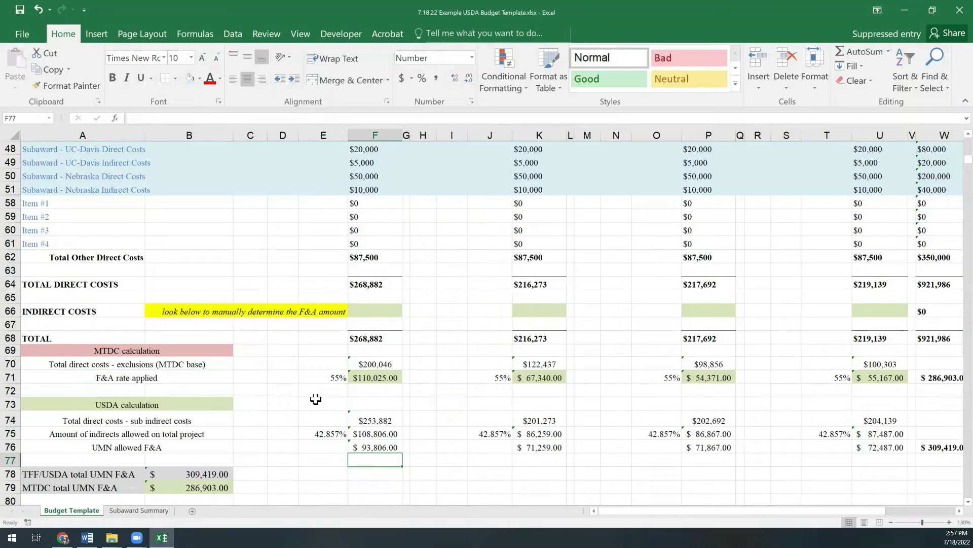
Step: Link year one and two indirect costs to the MTDC amounts: F66 =F71, K66 =K71
left_click(379, 307)
type("=")
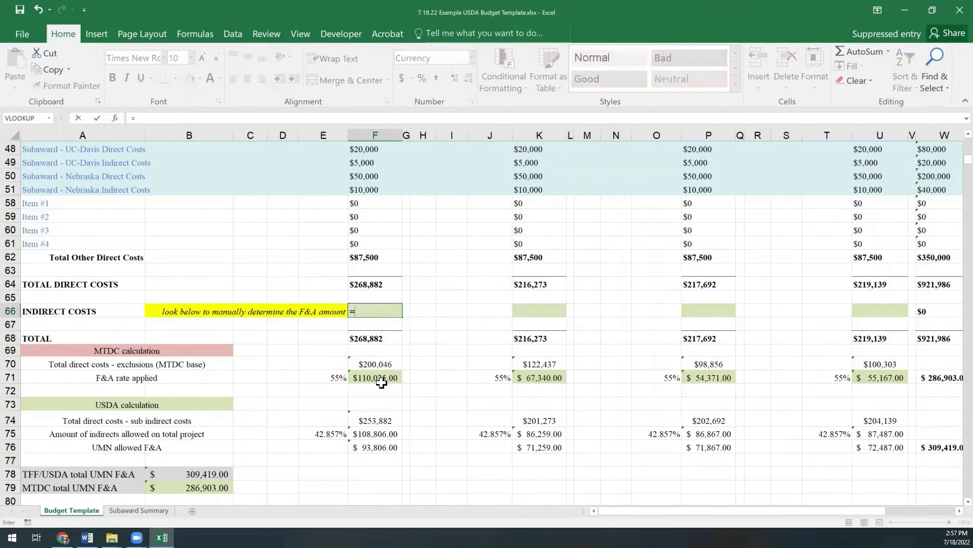
left_click(381, 382)
key("Return")
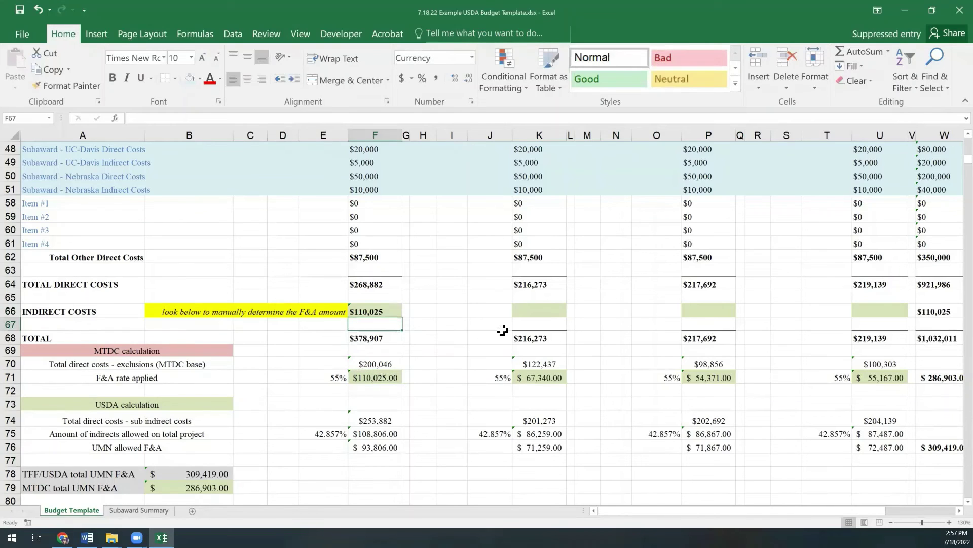
left_click(538, 308)
type("=")
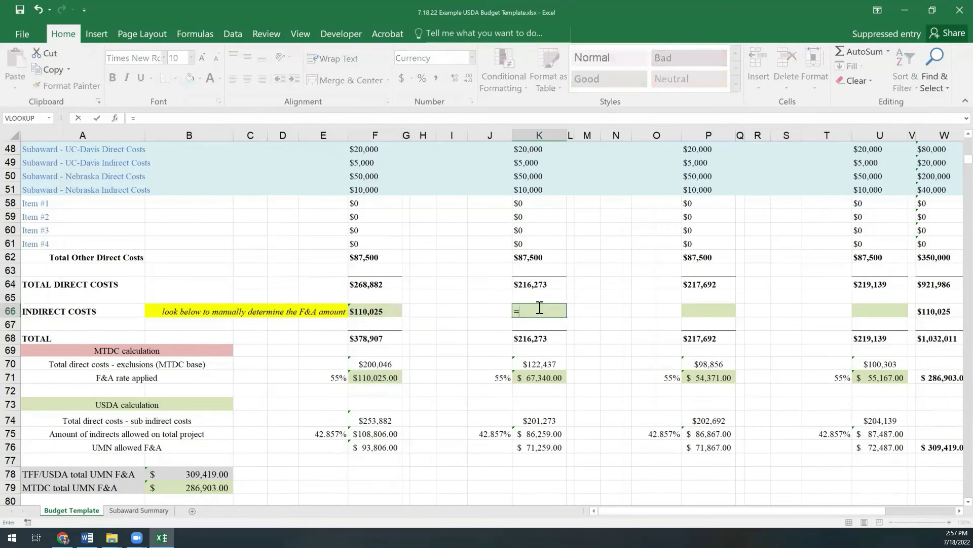
left_click(541, 380)
key("Return")
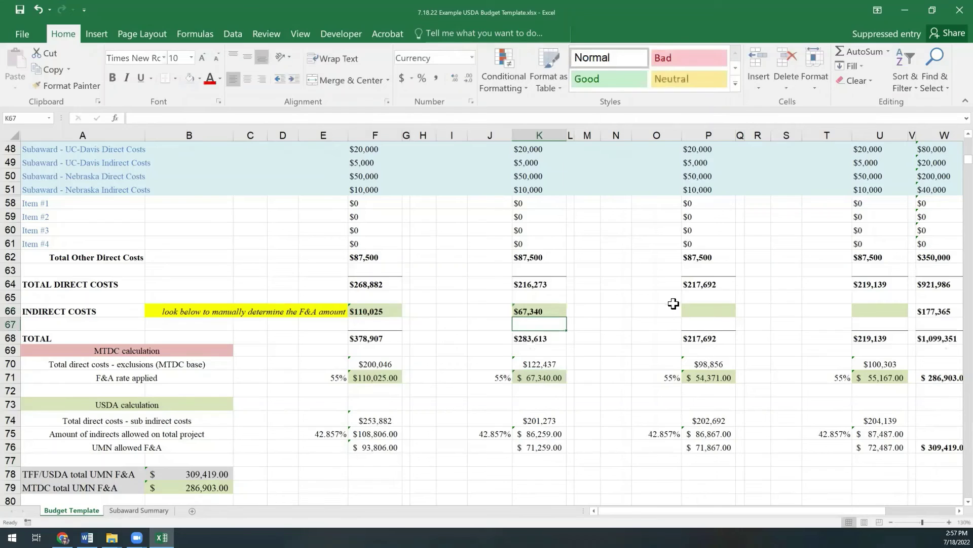
Step: Link year three and four indirect costs likewise: P66 =P71, U66 =U71, totalling $286,903
left_click(706, 309)
type("=")
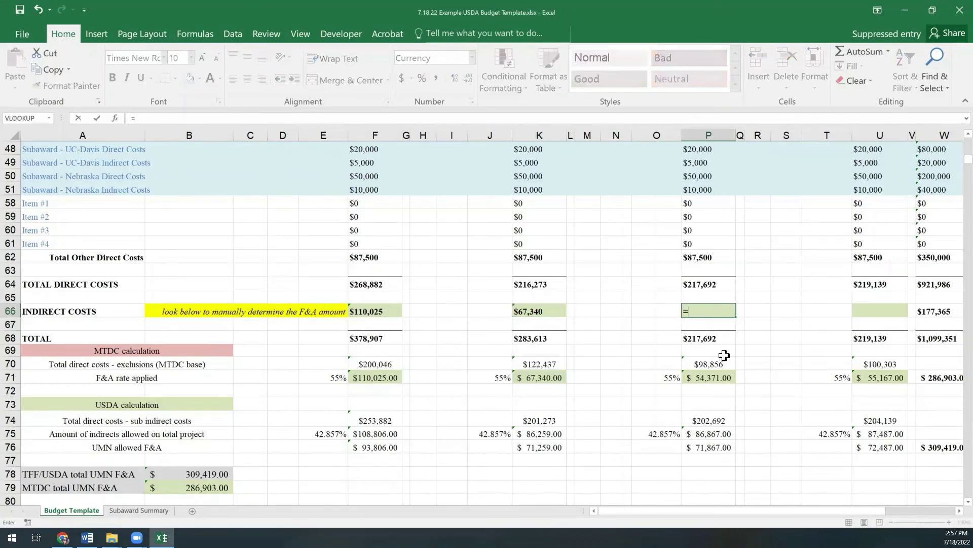
left_click(721, 377)
key("Return")
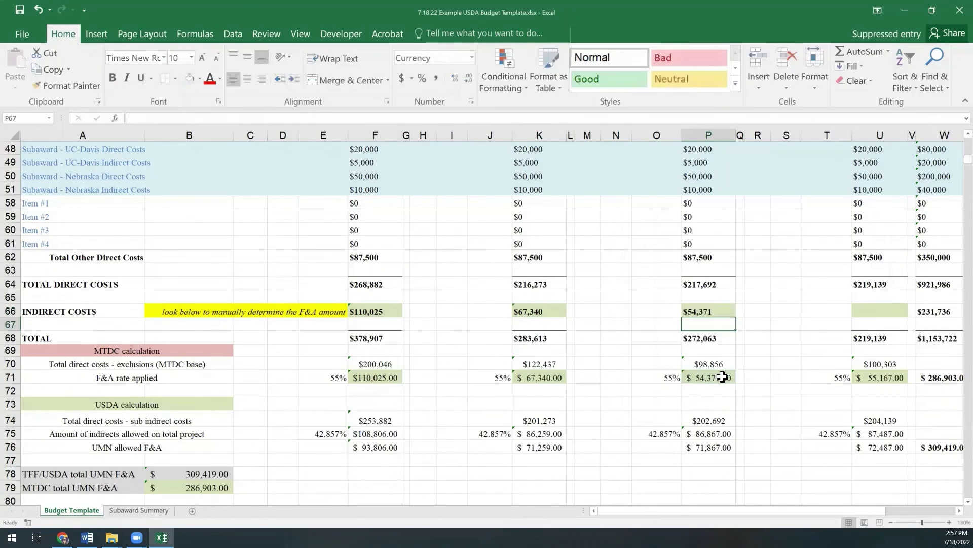
left_click(896, 308)
type("=")
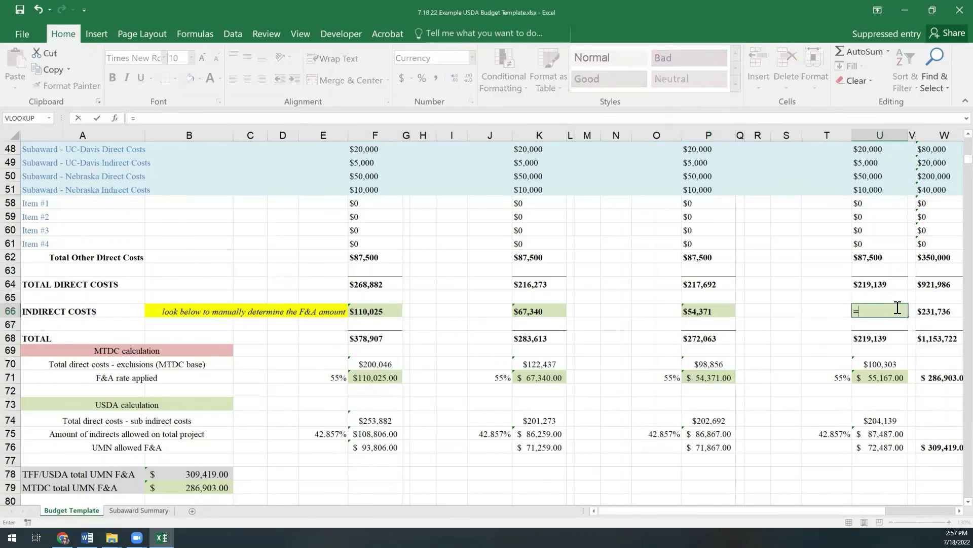
left_click(892, 379)
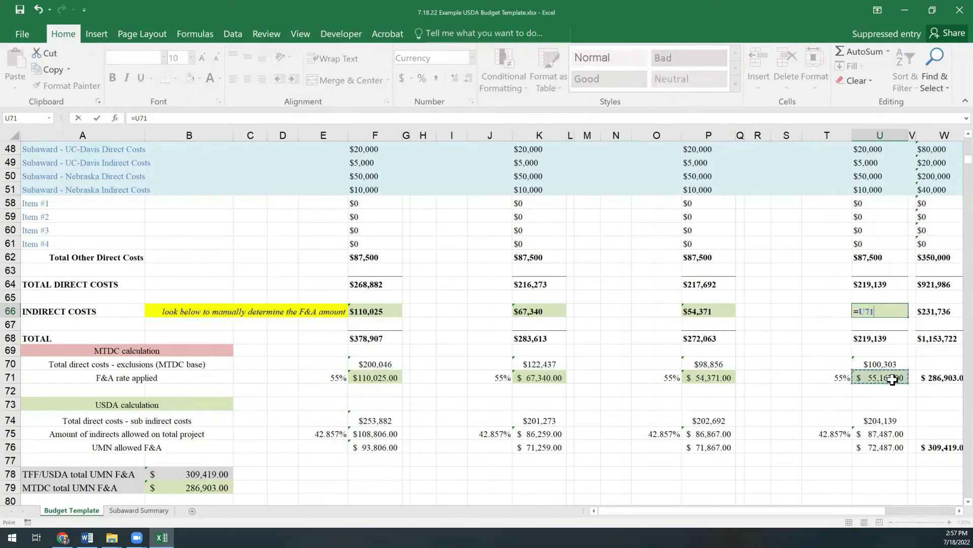
key("Return")
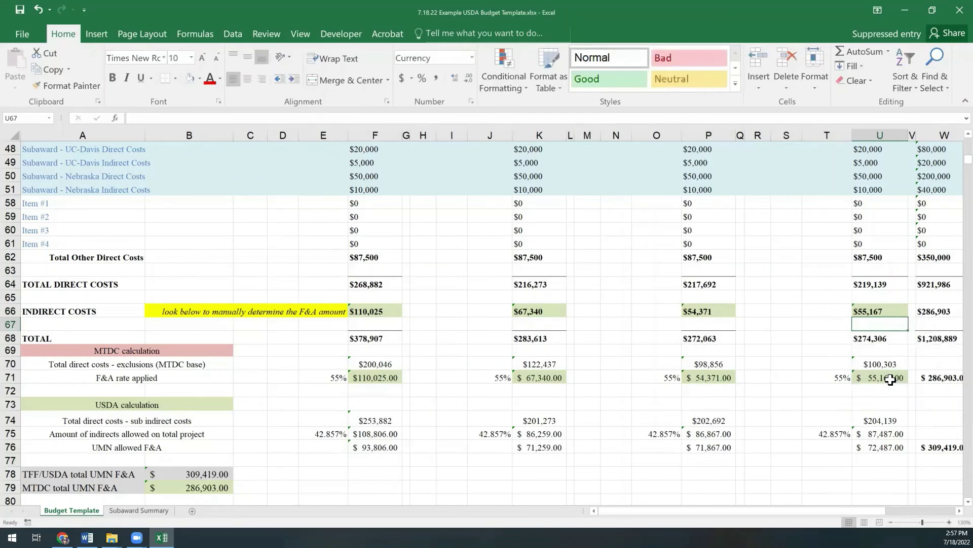